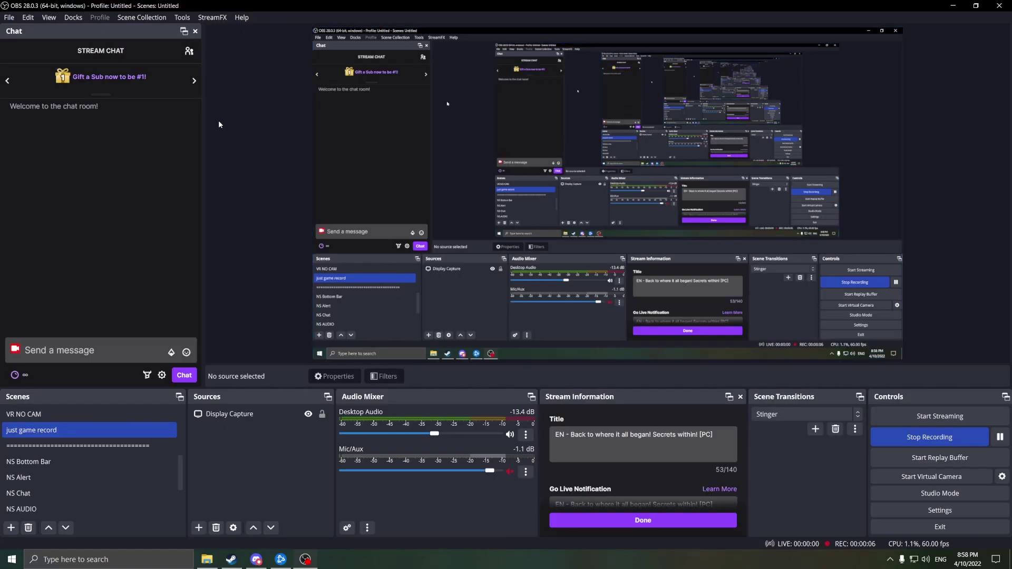
Open OBS Studio's settings and view the Twitch stream configuration.
left_click(9, 19)
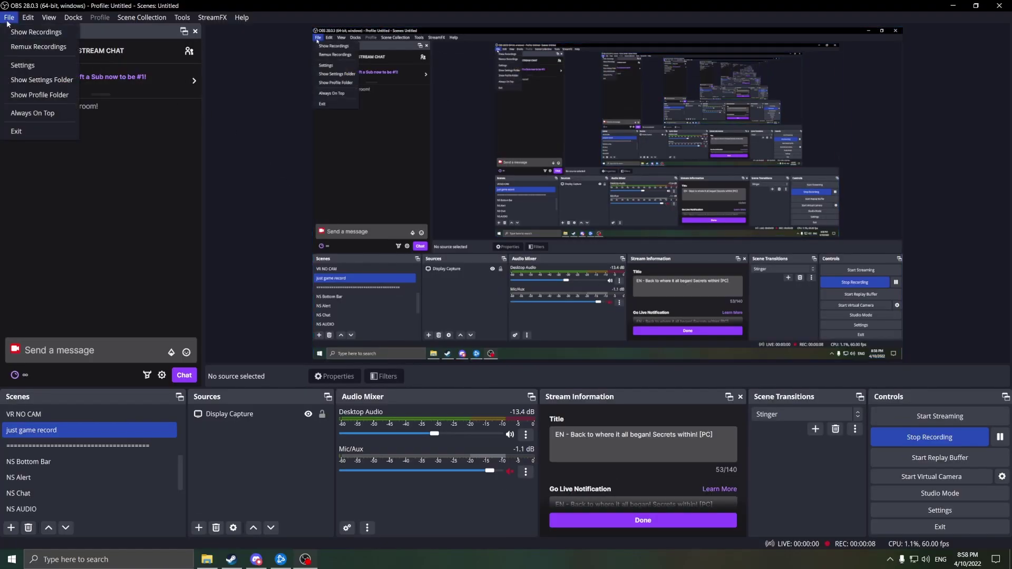
left_click(21, 65)
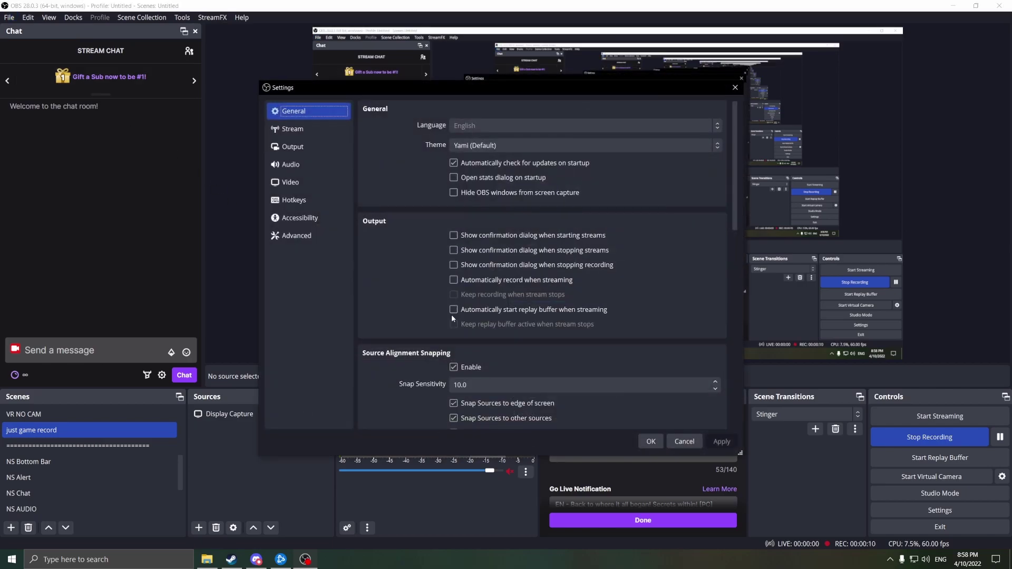
left_click(303, 135)
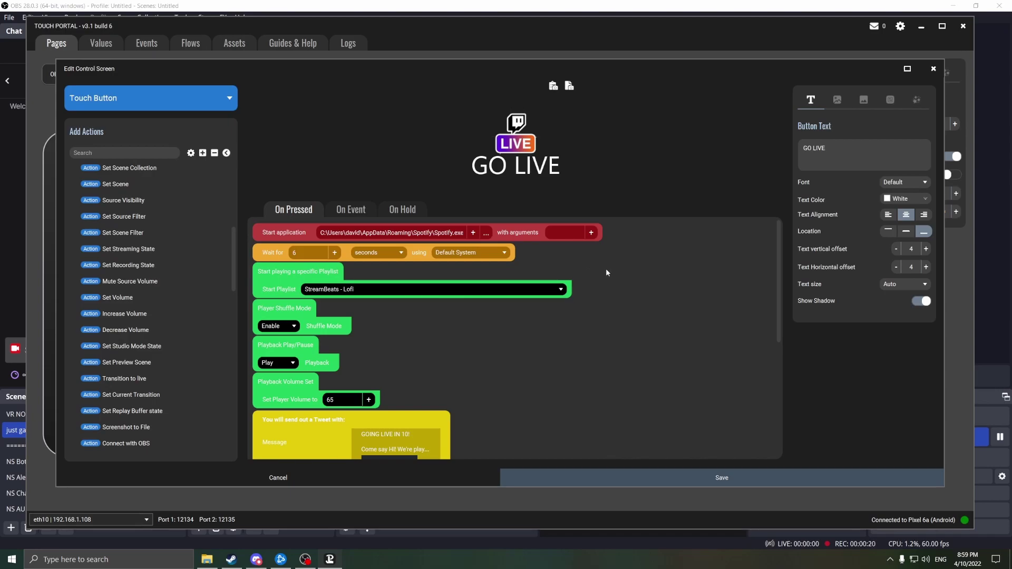
Scroll through the GO LIVE button's On Pressed actions to review them.
scroll(606, 273, "down", 1)
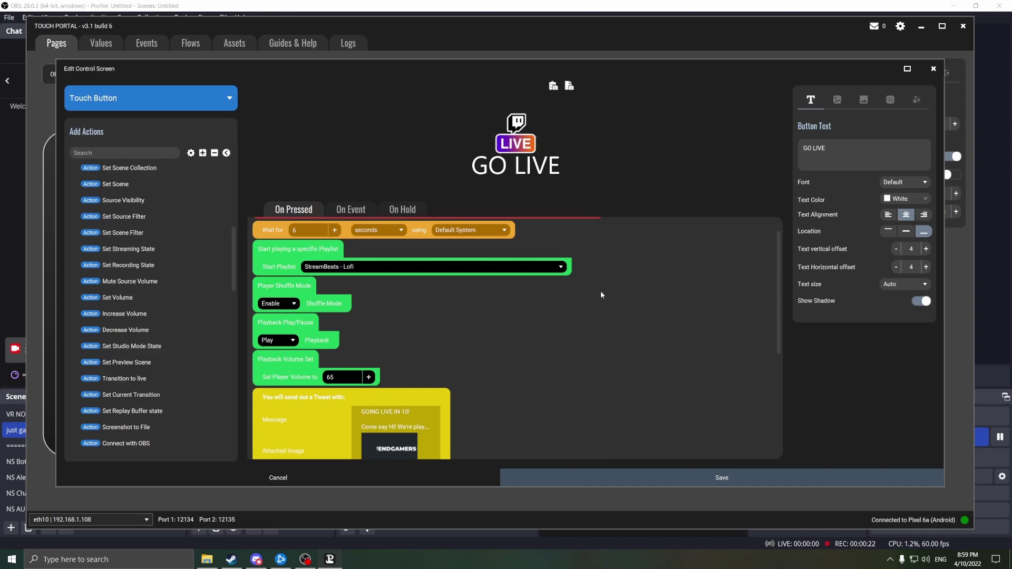
scroll(601, 294, "down", 1)
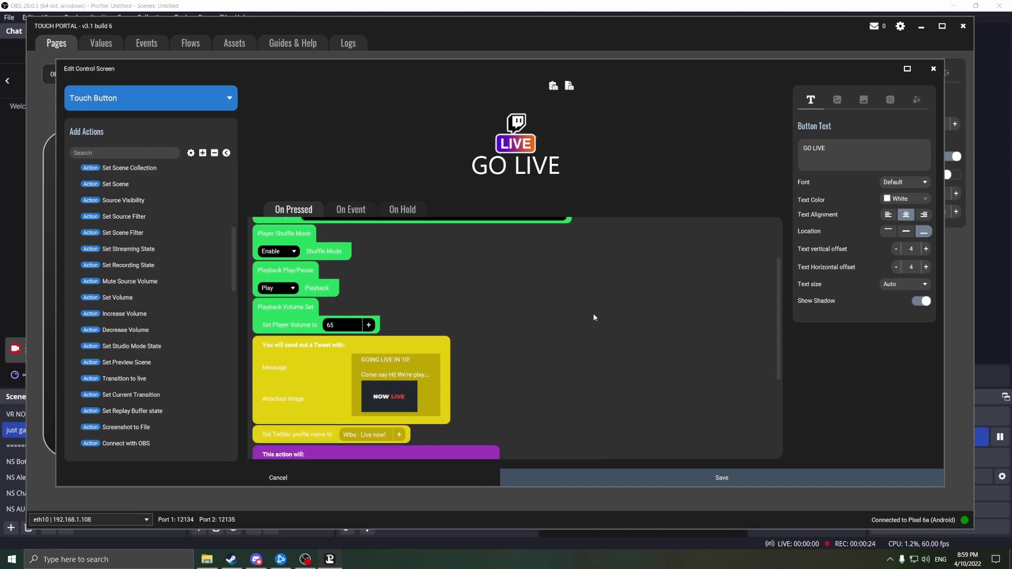
scroll(593, 318, "down", 1)
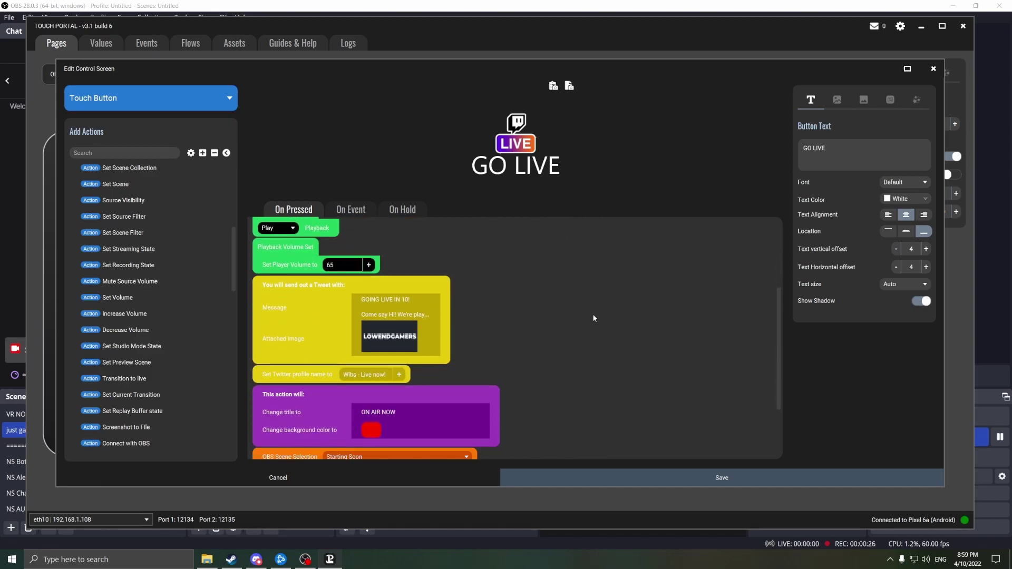
scroll(593, 318, "down", 2)
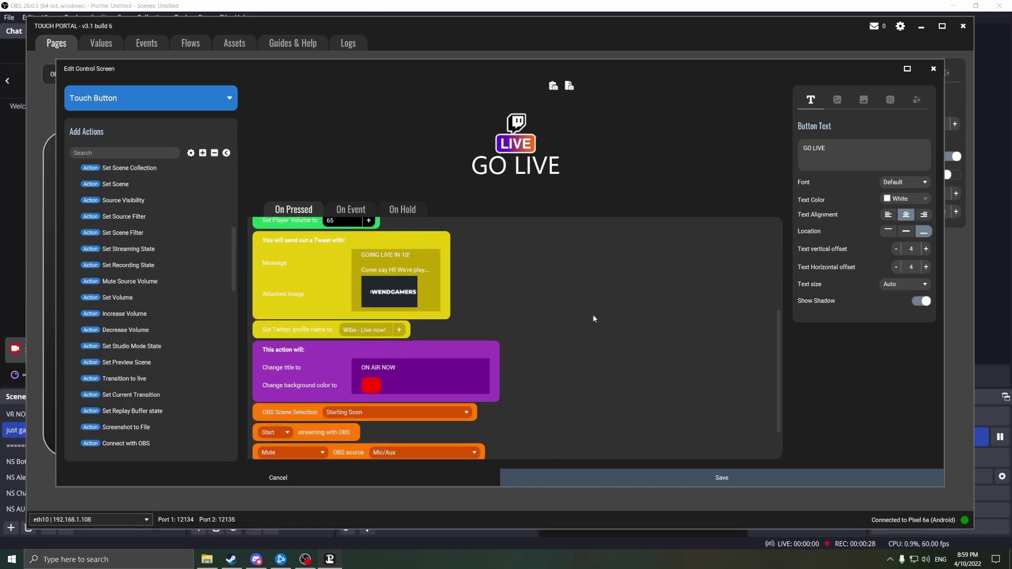
scroll(594, 320, "down", 1)
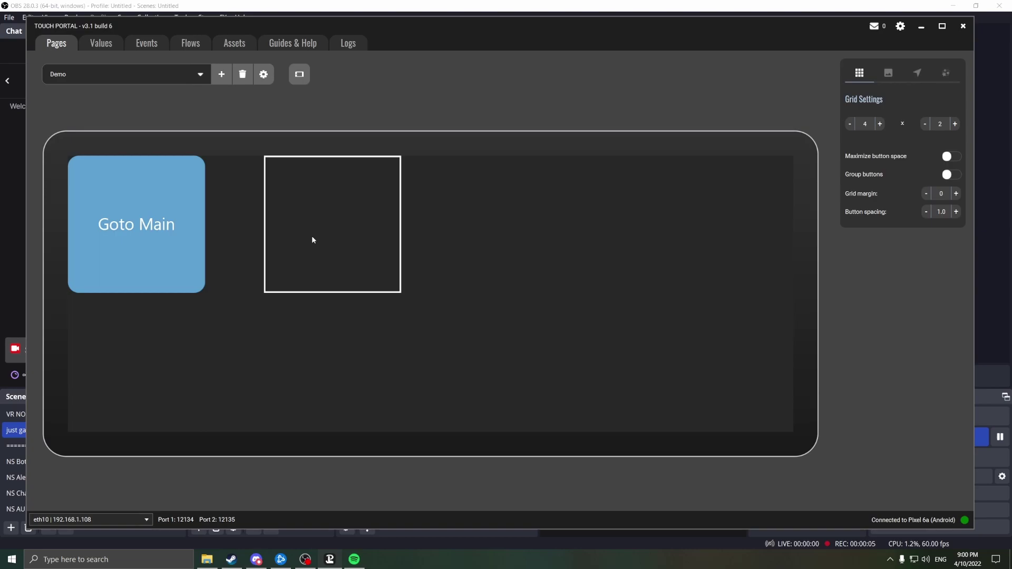
Label the empty Demo slot 'Go Live' with text size 22 at the bottom.
left_click(311, 235)
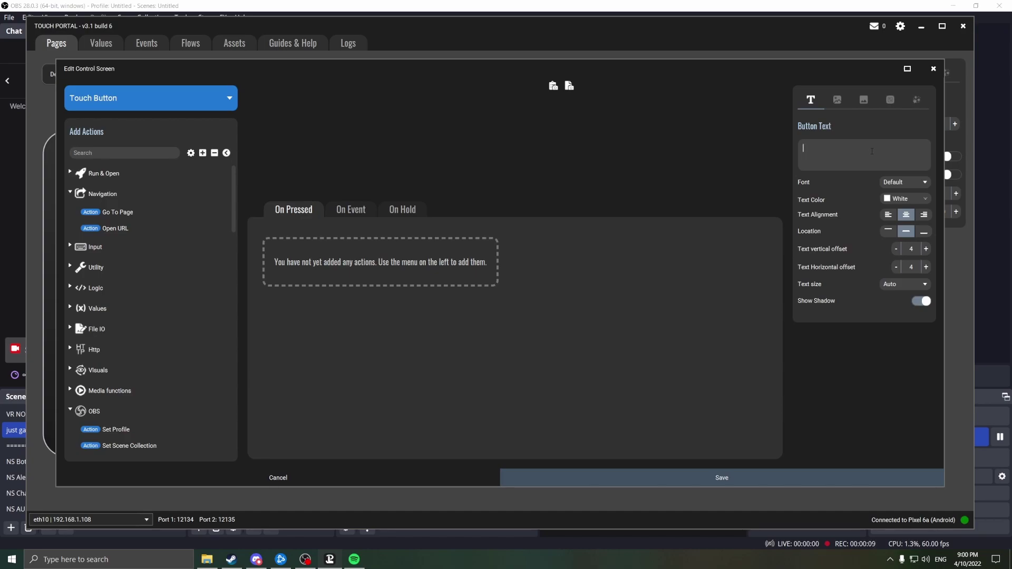
type("Go Live")
left_click(908, 285)
scroll(913, 361, "down", 2)
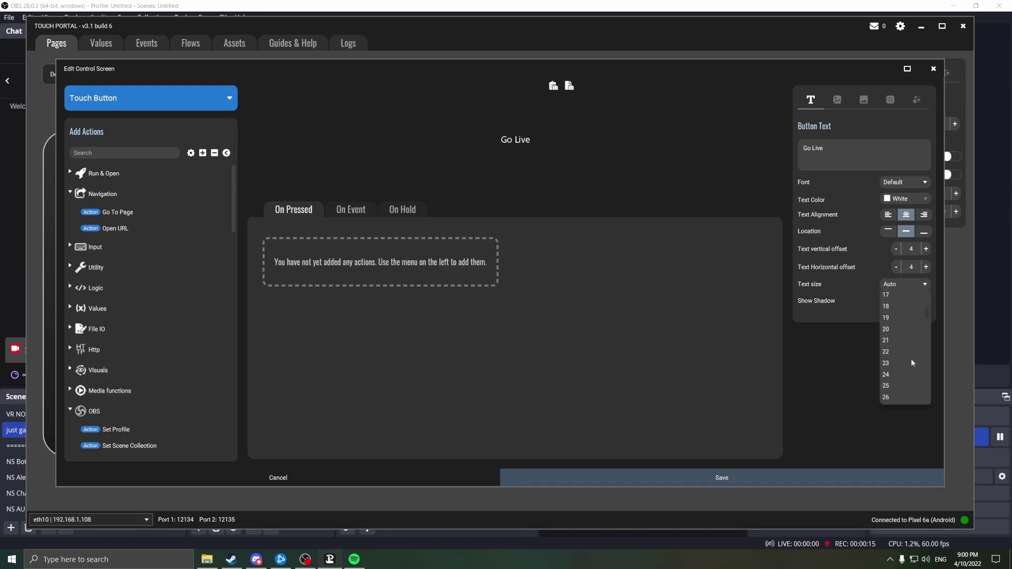
left_click(894, 353)
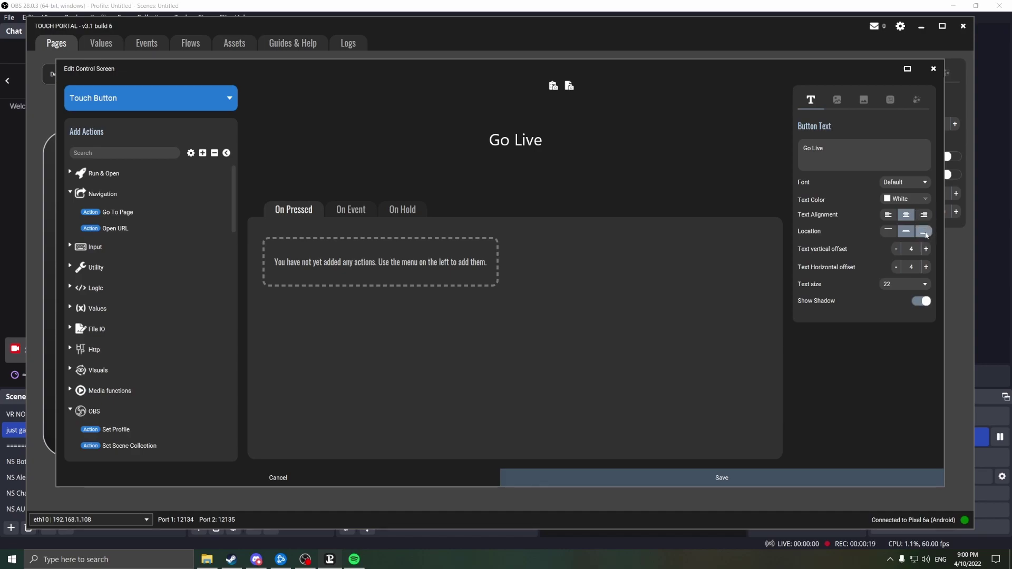
left_click(925, 233)
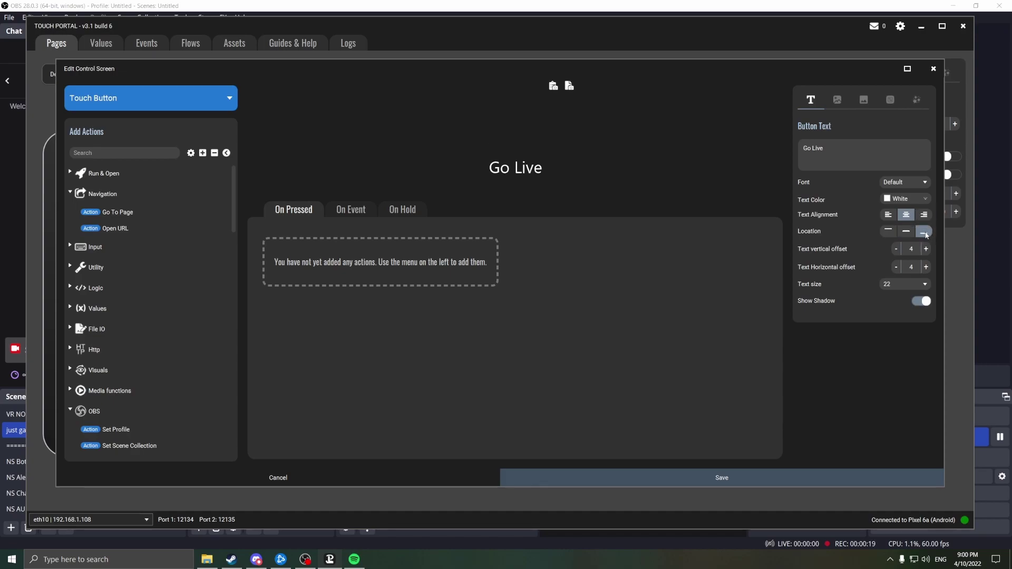
Use the Twitch LIVE icon file as the button image and save the button.
left_click(843, 103)
left_click(863, 144)
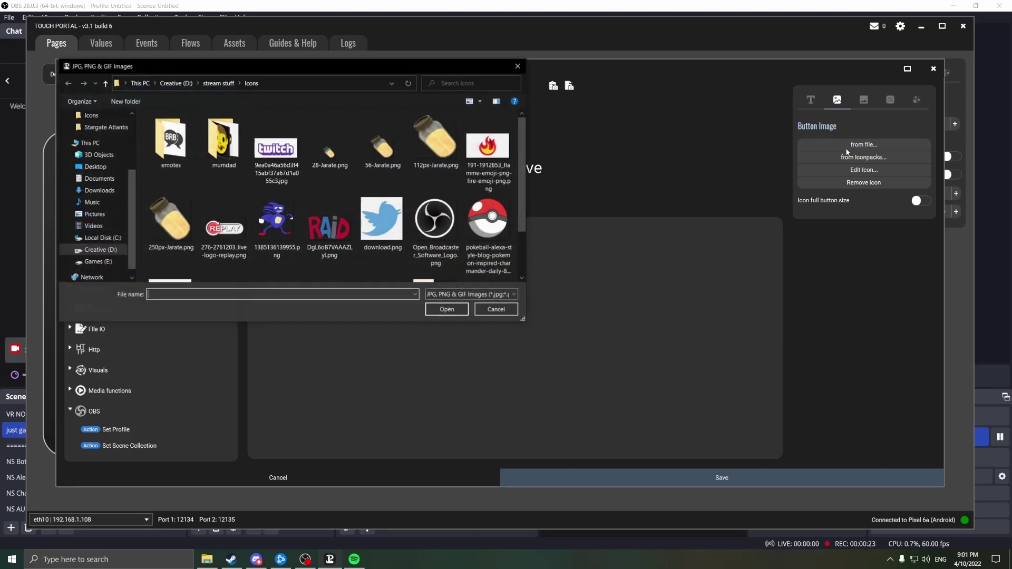
scroll(373, 214, "down", 1)
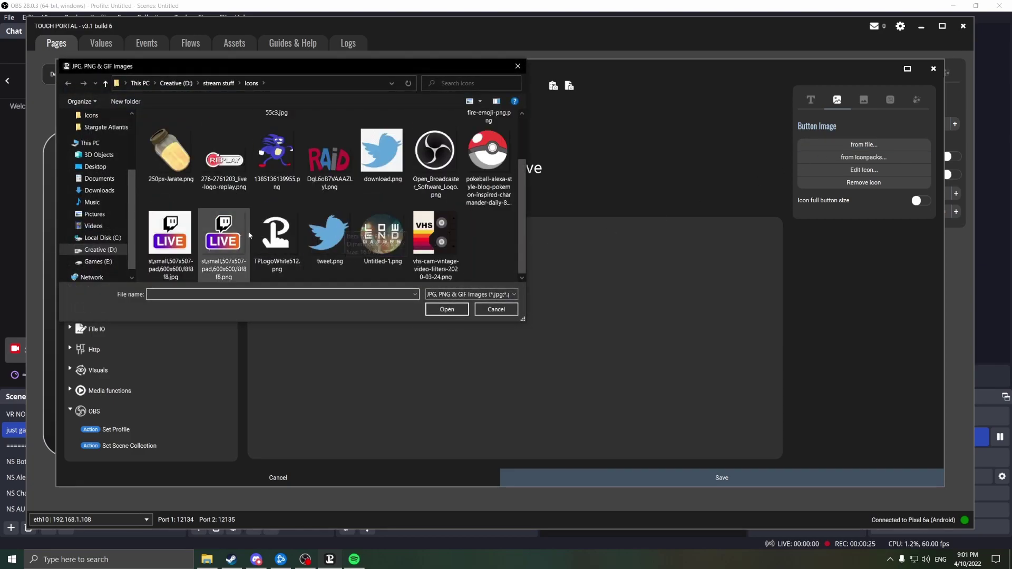
double_click(223, 232)
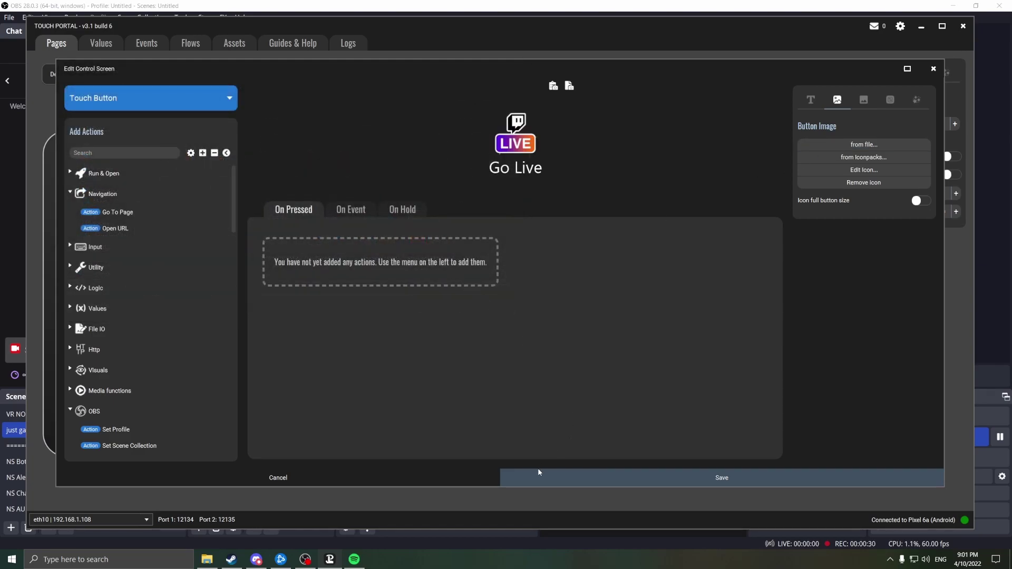
left_click(534, 474)
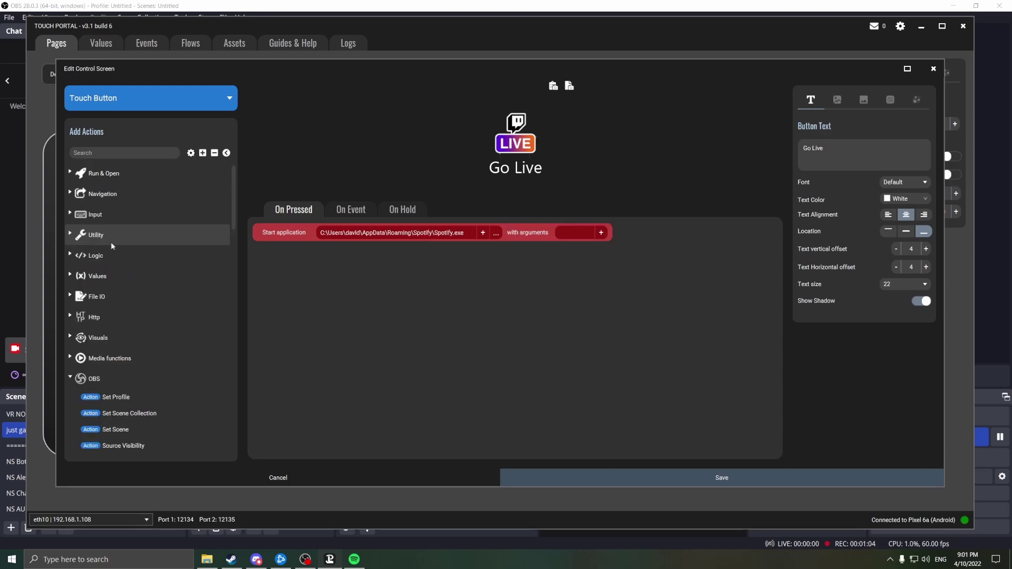
Add a Wait for Timer action of 5 seconds after the Spotify launch.
left_click(105, 255)
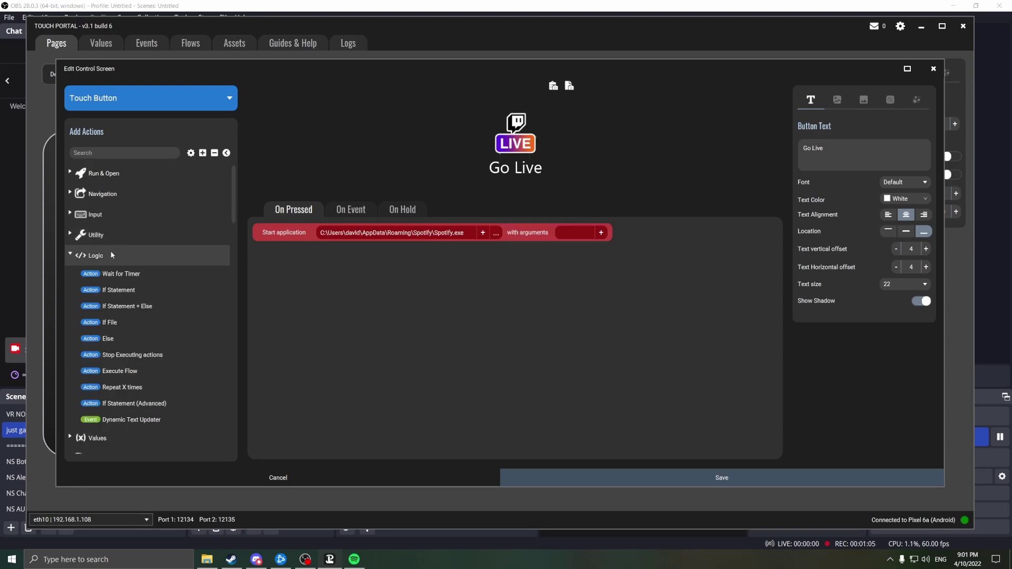
double_click(115, 279)
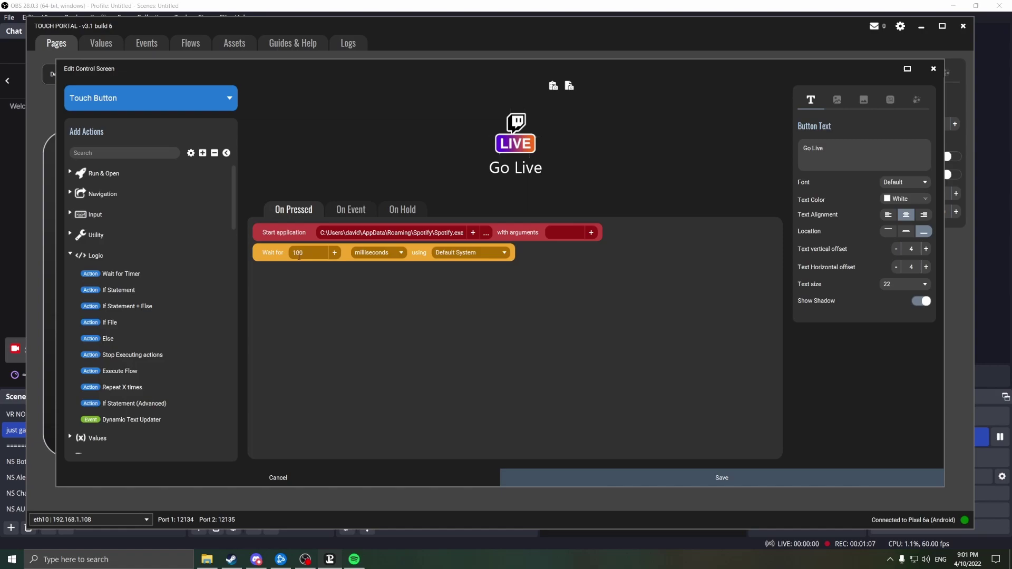
left_click(395, 253)
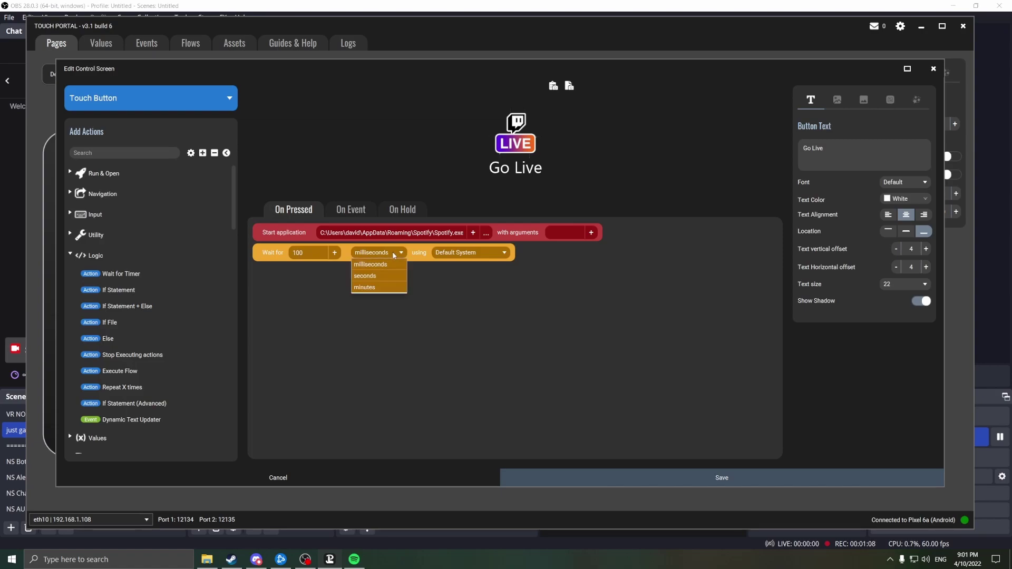
left_click(361, 279)
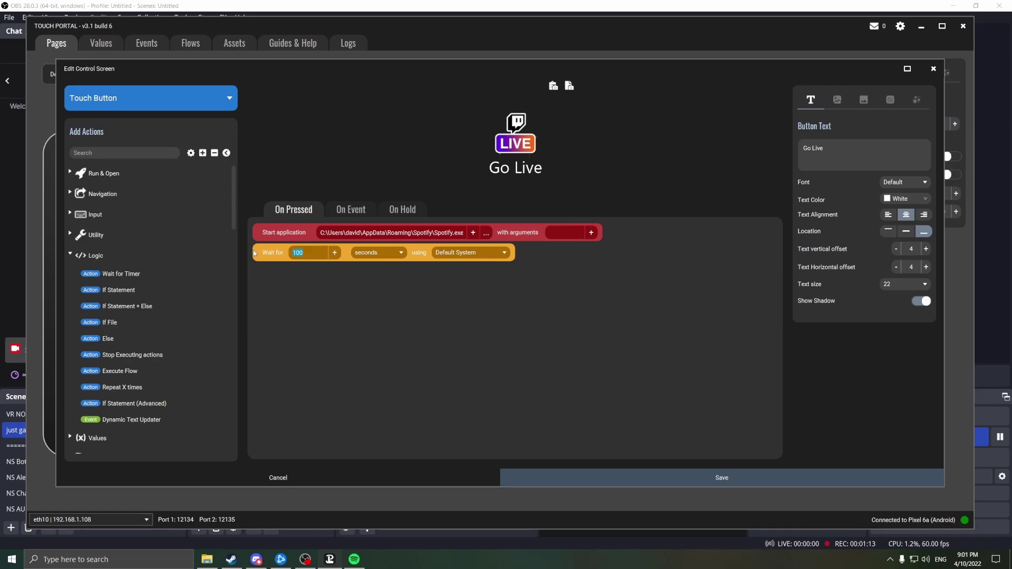
type("5")
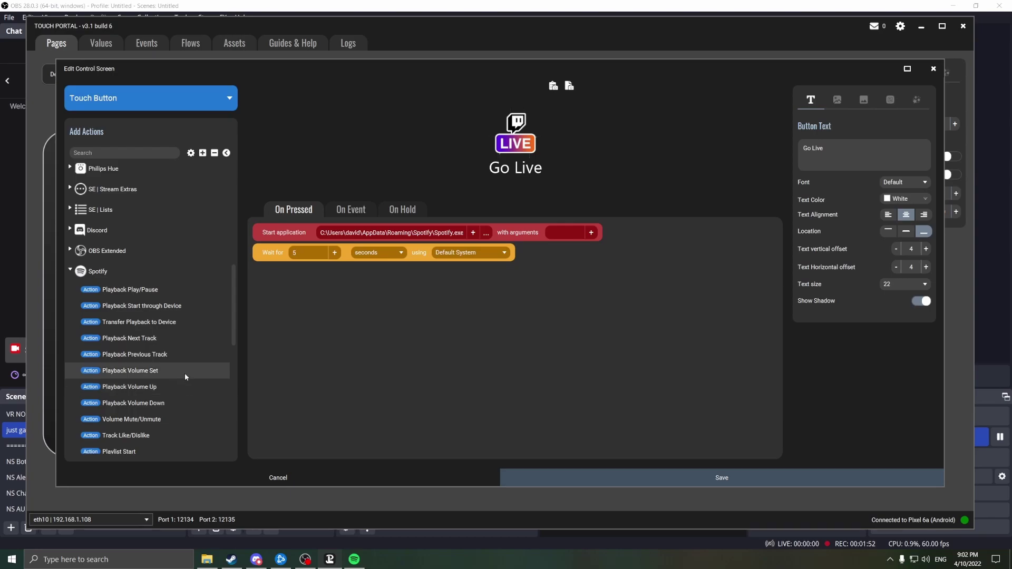
Add Spotify actions: volume 65, start the StreamBeats - Lofi playlist, and Play.
left_click_drag(185, 373, 301, 313)
double_click(332, 289)
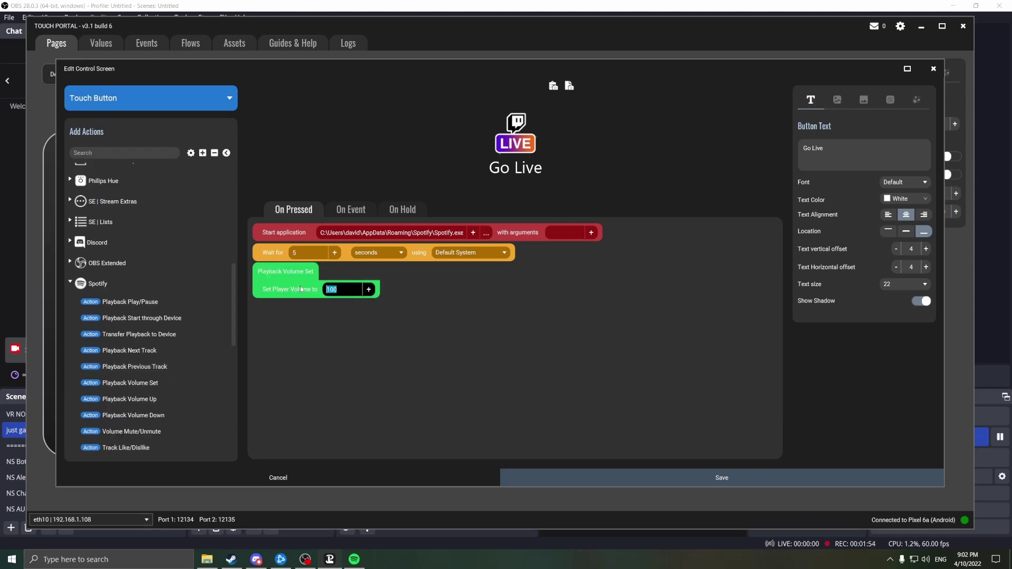
type("65")
scroll(153, 369, "down", 1)
double_click(158, 393)
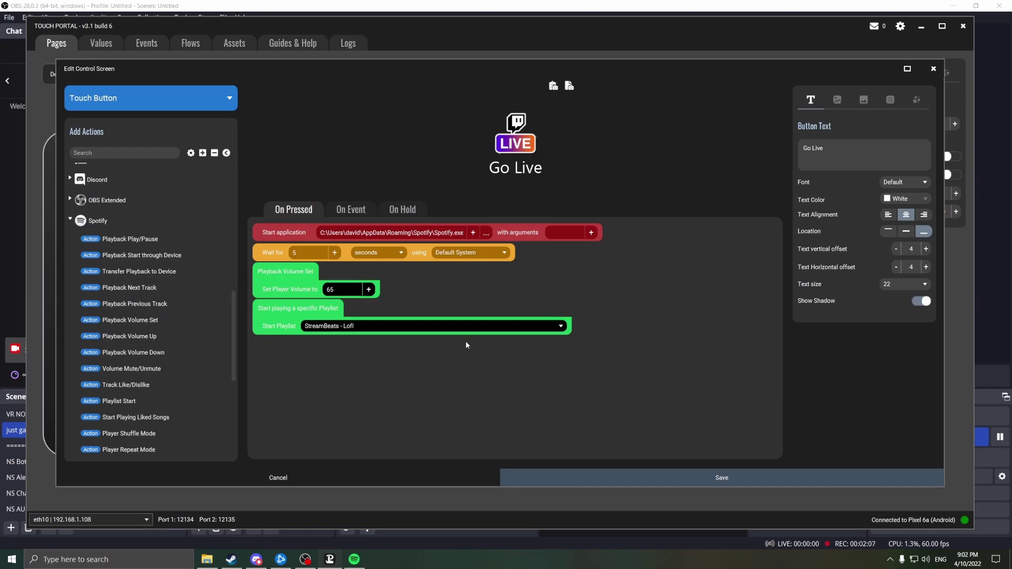
scroll(225, 365, "down", 1)
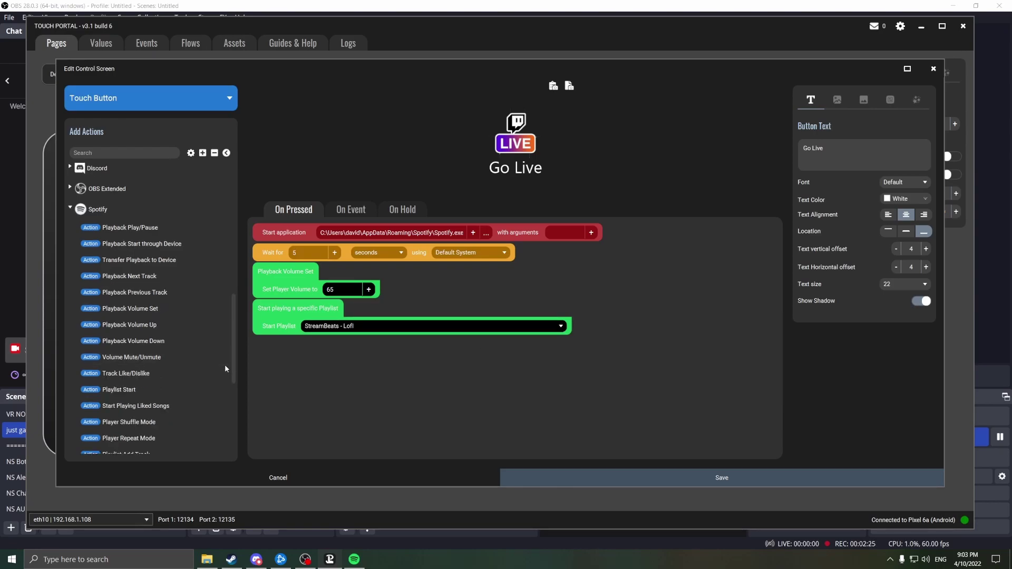
double_click(166, 229)
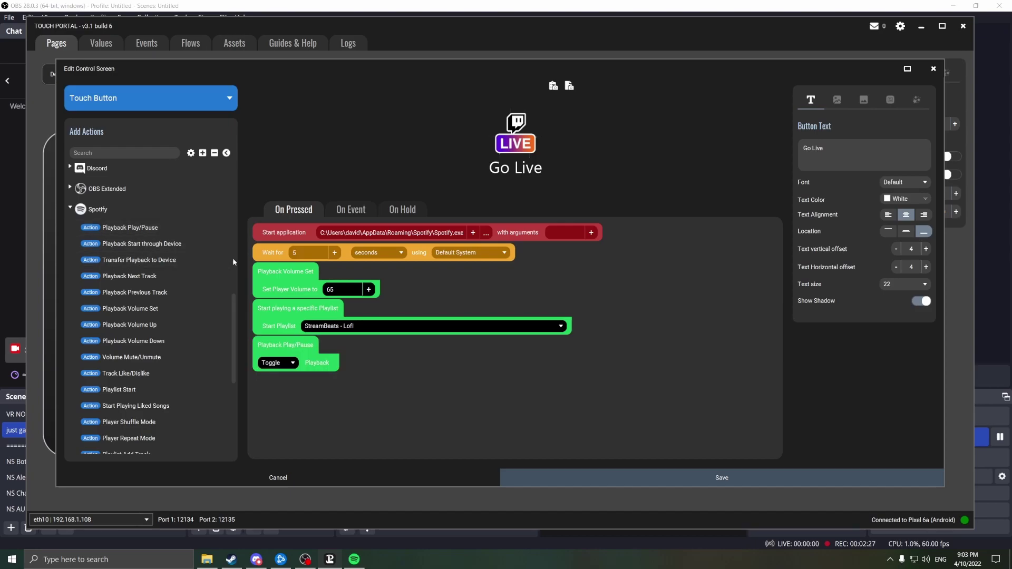
left_click(291, 362)
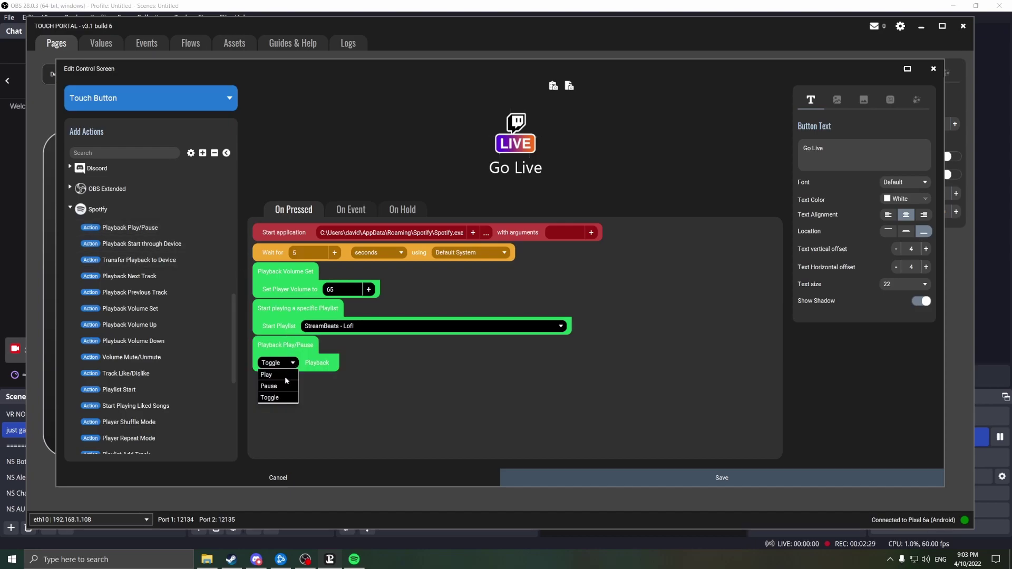
left_click(285, 377)
left_click(70, 208)
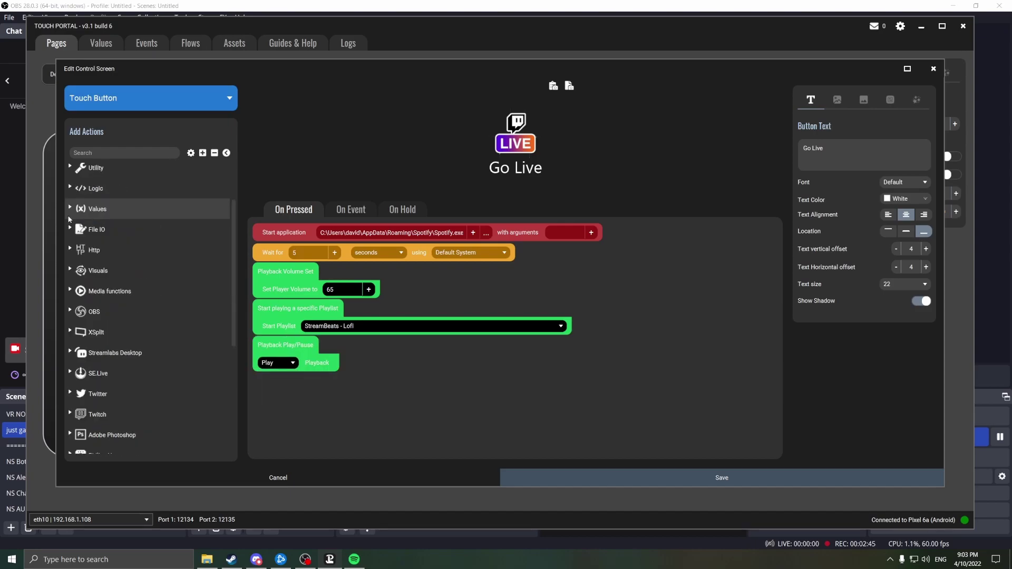
Add OBS actions to set the Starting Soon scene, mute Mic/Aux, and start streaming.
left_click(71, 311)
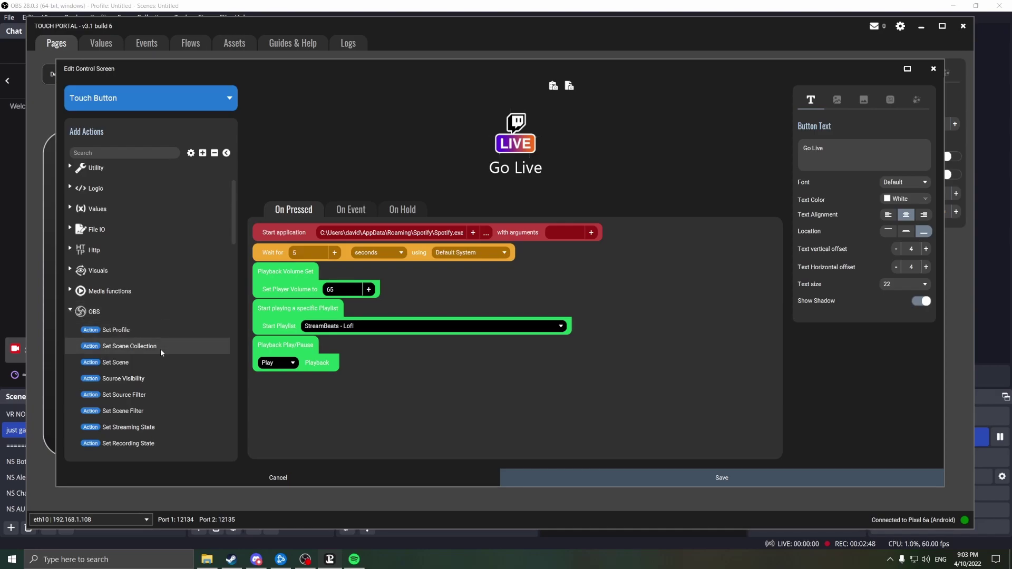
double_click(129, 362)
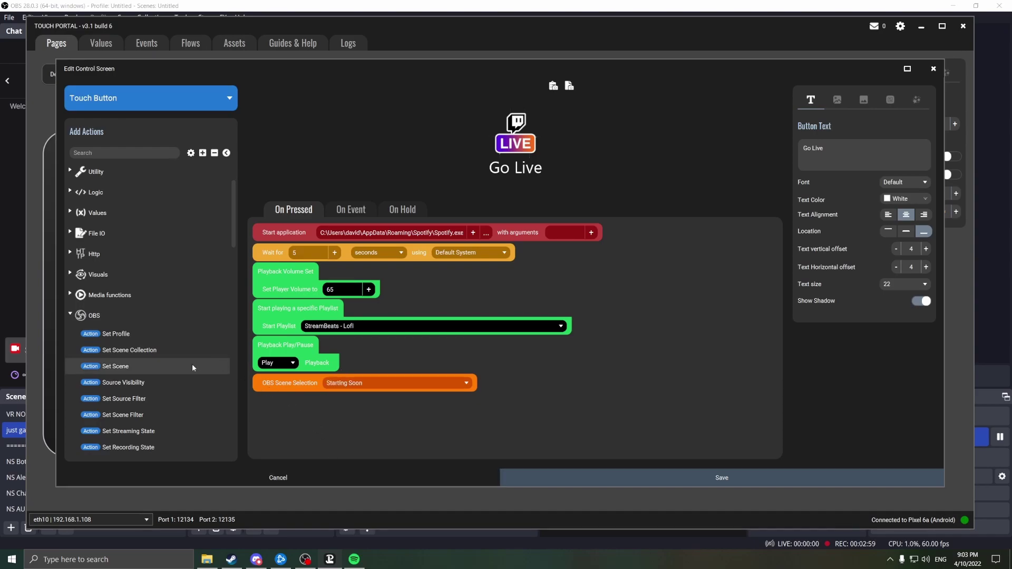
scroll(192, 364, "down", 3)
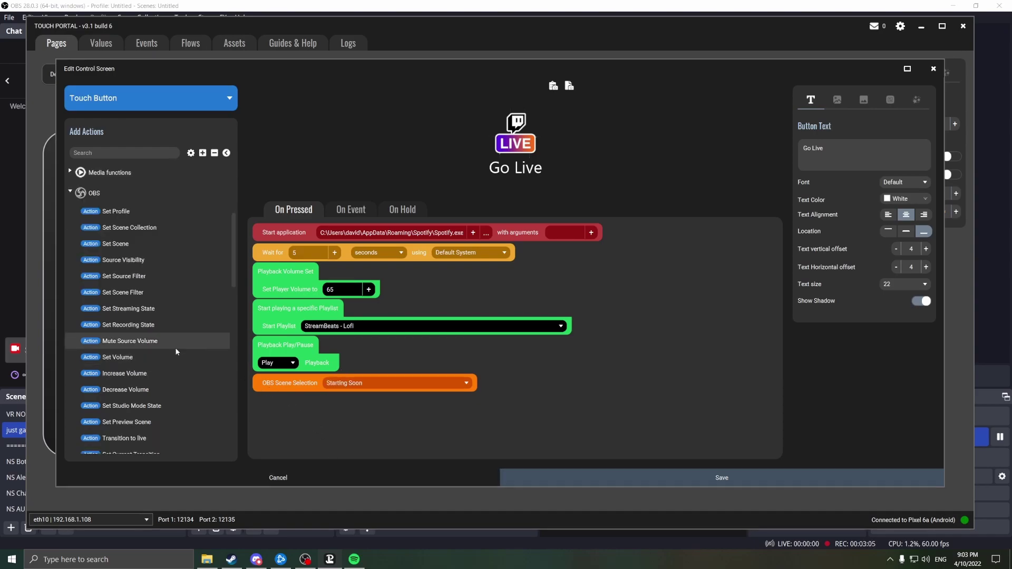
double_click(176, 349)
left_click(314, 405)
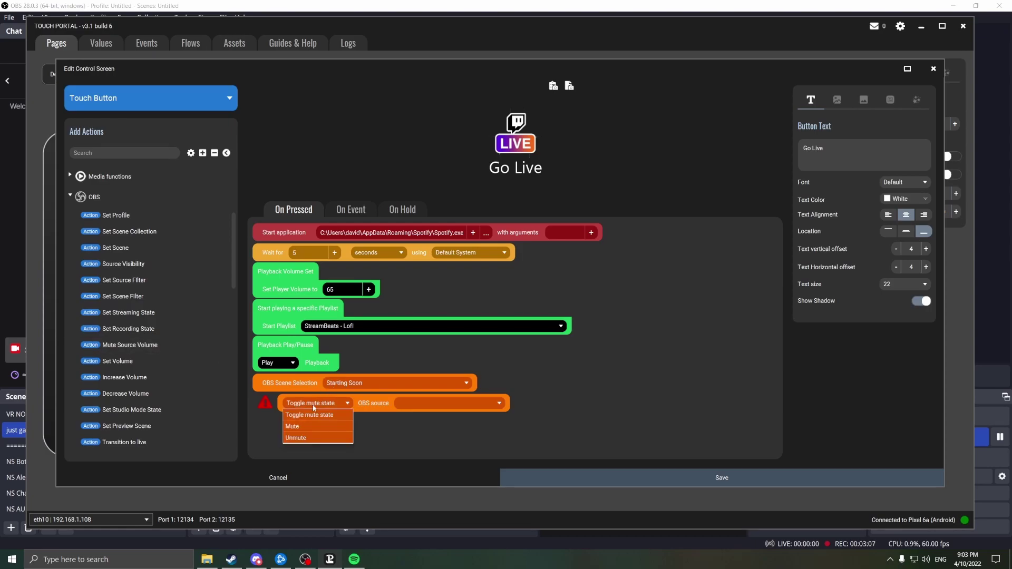
left_click(294, 427)
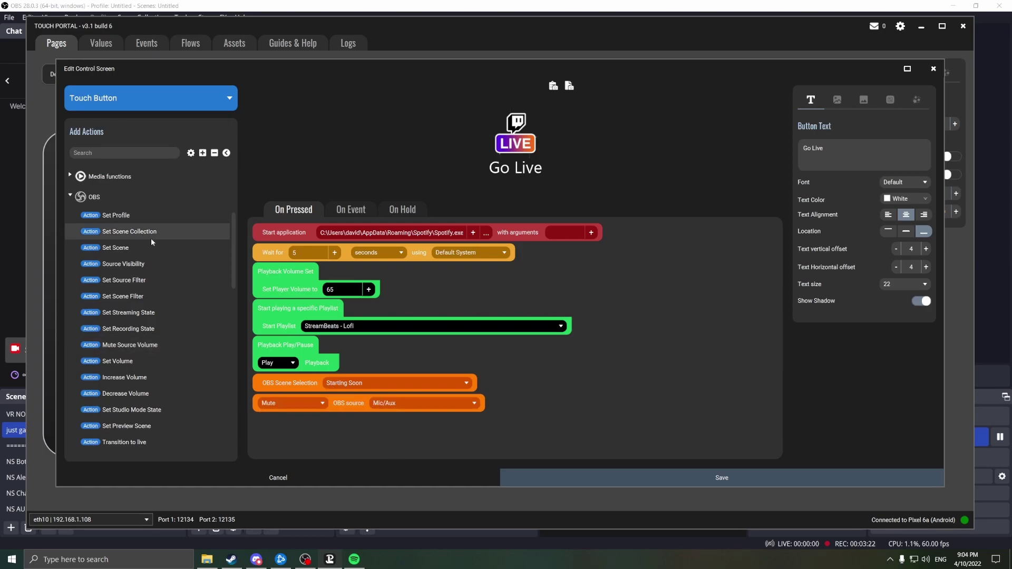
double_click(173, 312)
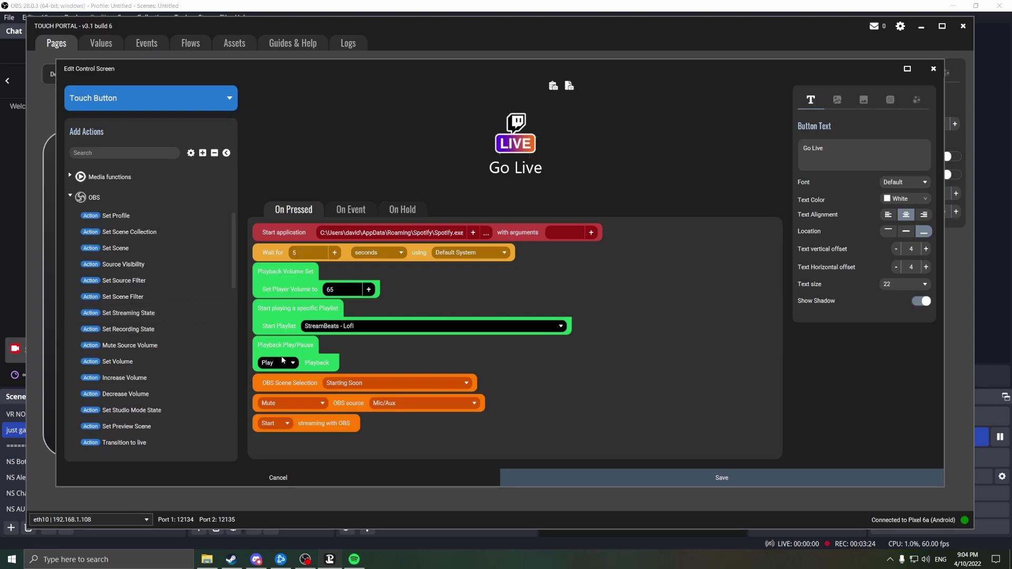